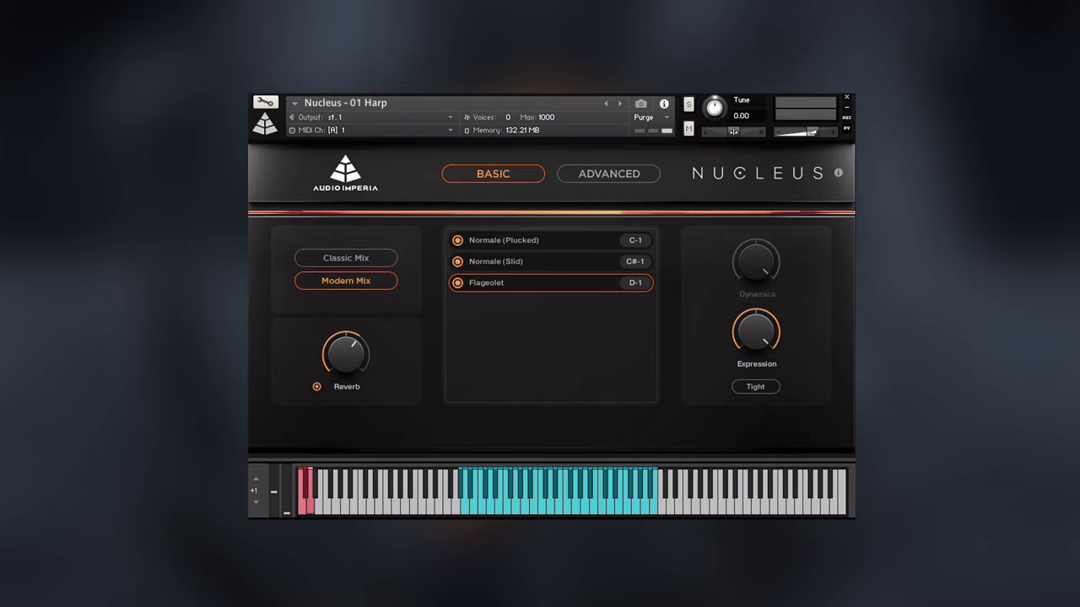
# Step: Enable the Harp Pedals panel on the Advanced page and drag the C pedal to set the scale
pyautogui.click(621, 177)
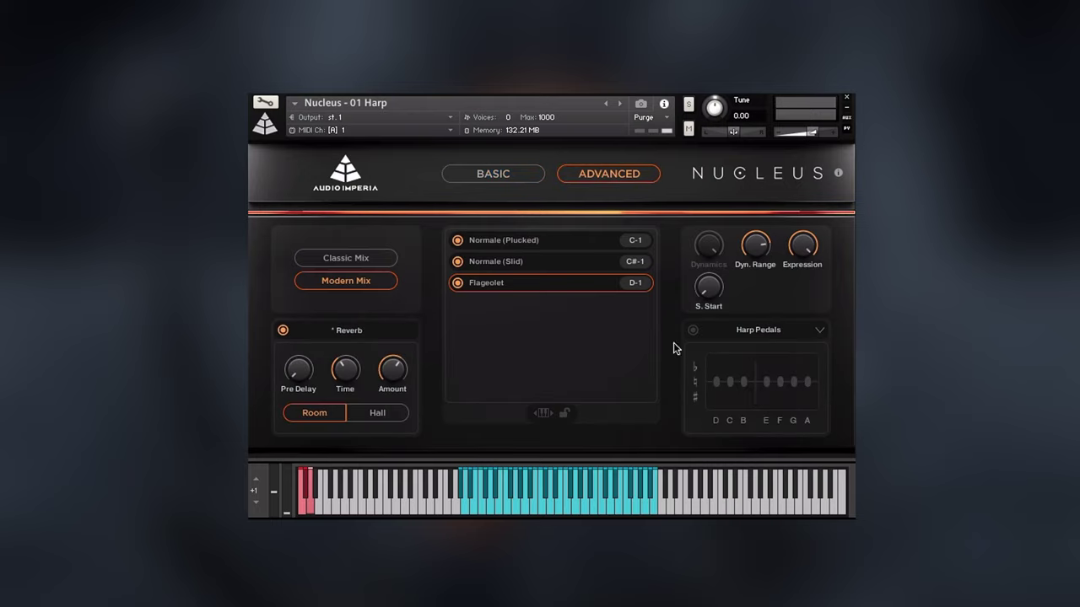
pyautogui.click(721, 333)
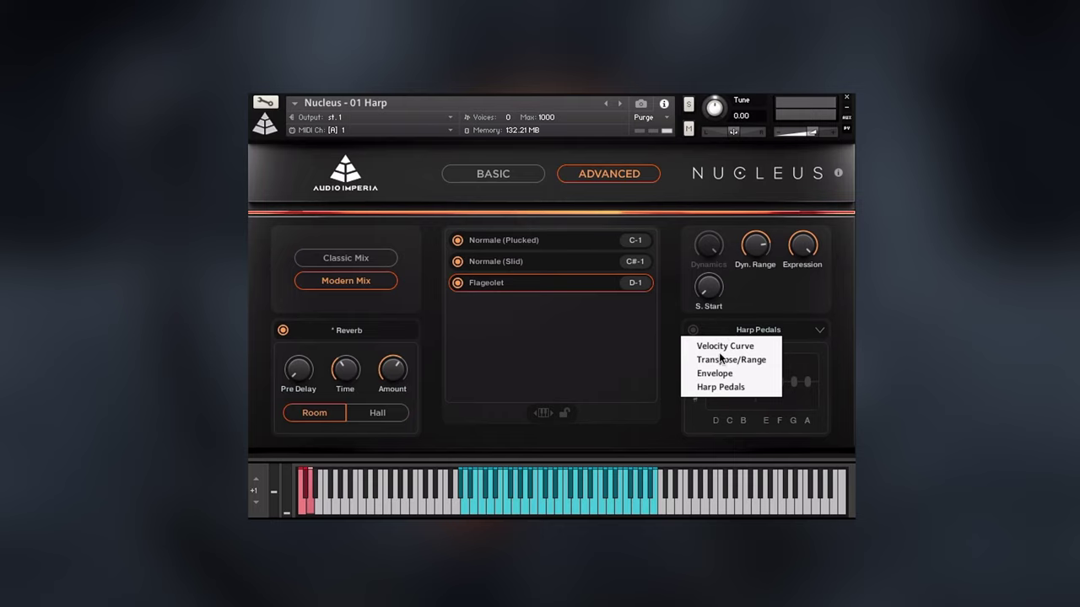
pyautogui.click(725, 389)
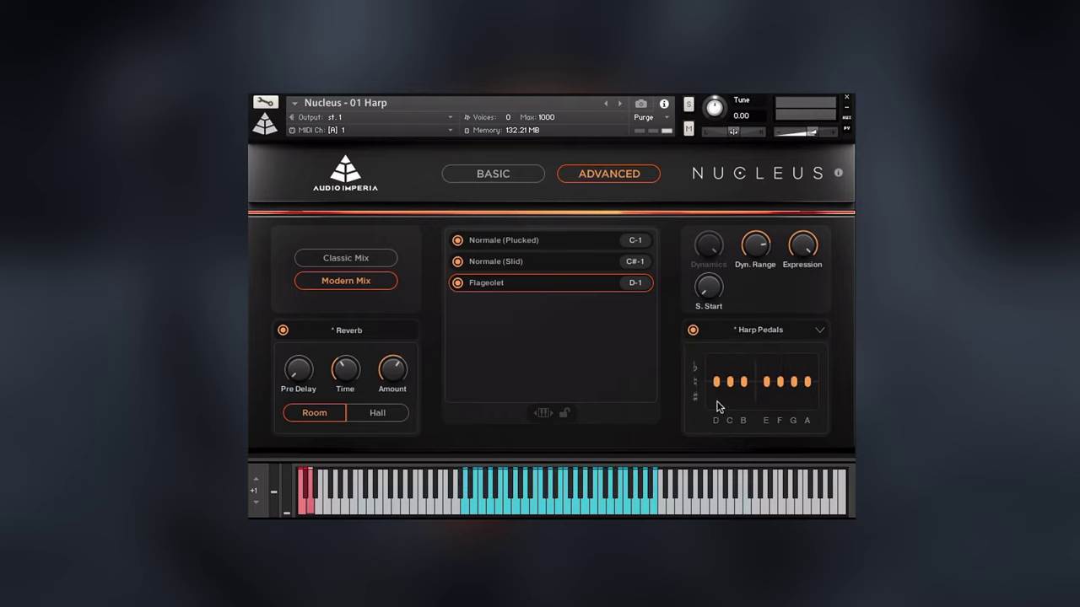
pyautogui.moveTo(730, 382)
pyautogui.mouseDown()
pyautogui.moveTo(731, 396)
pyautogui.moveTo(780, 396)
pyautogui.mouseUp()
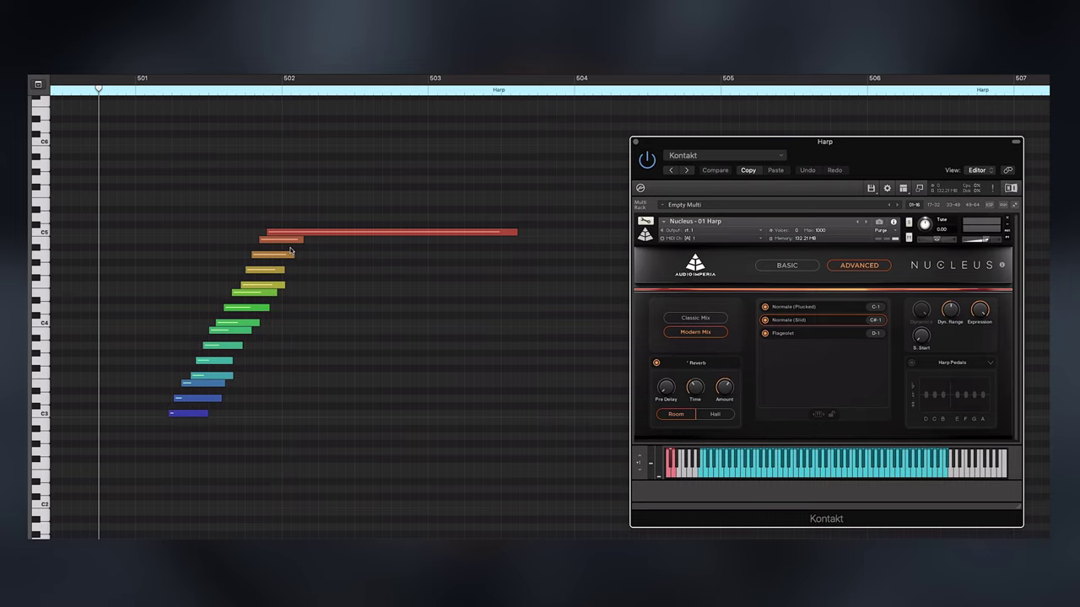
# Step: Play the harp glissando region from Logic's Piano Roll through the Normale (Slid) articulation
pyautogui.press('space')
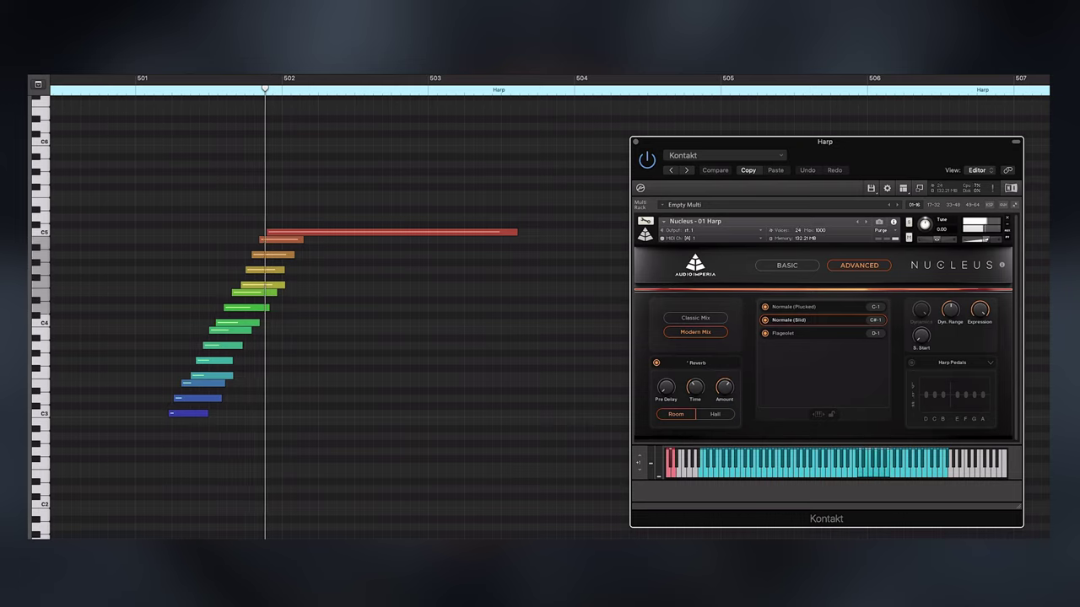